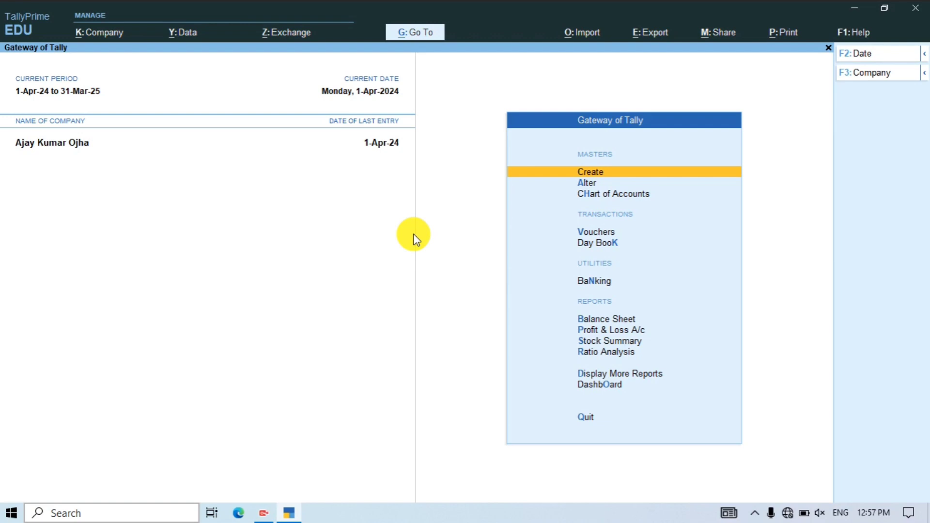
key("Return")
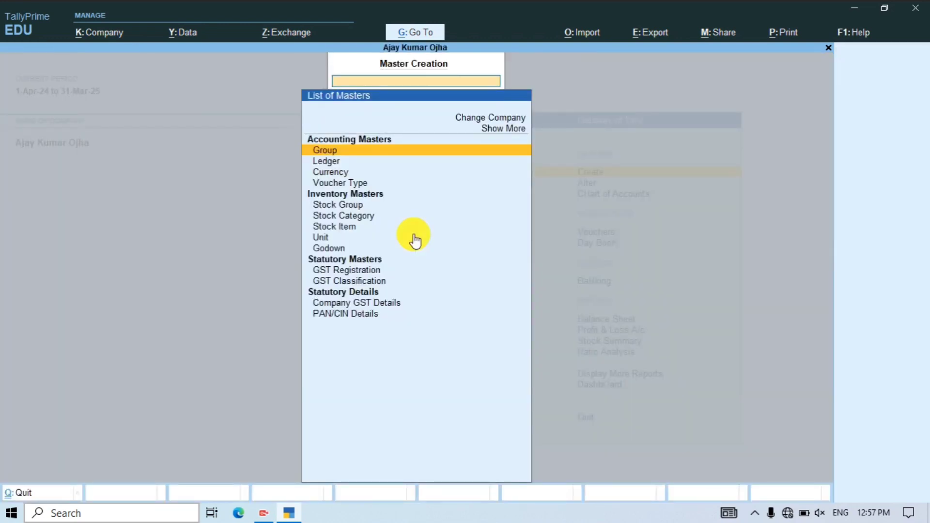
key("Down")
key("Down")
key("Down")
key("Down")
key("Down")
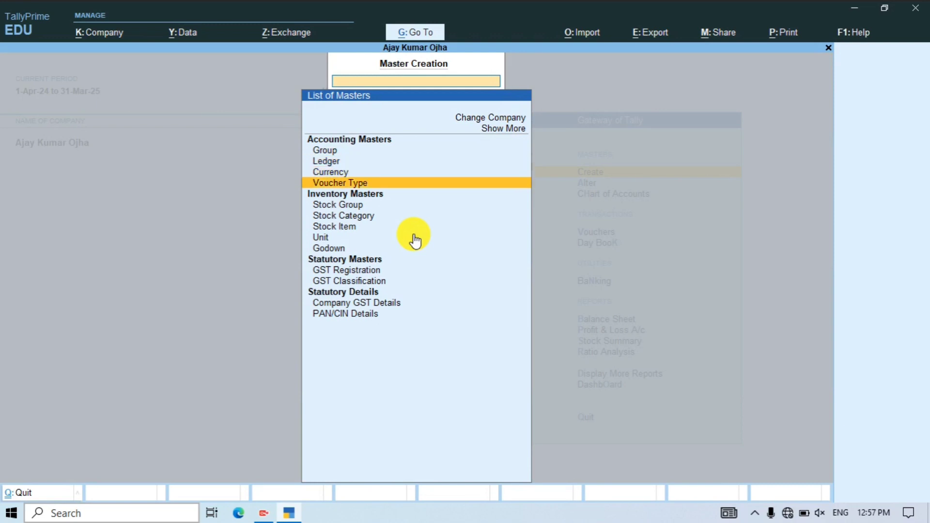
key("Down")
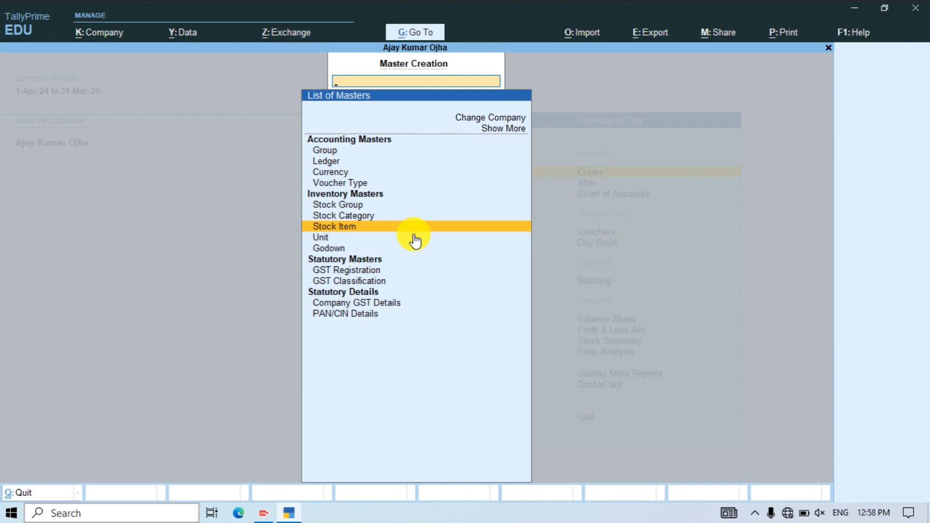
left_click(415, 240)
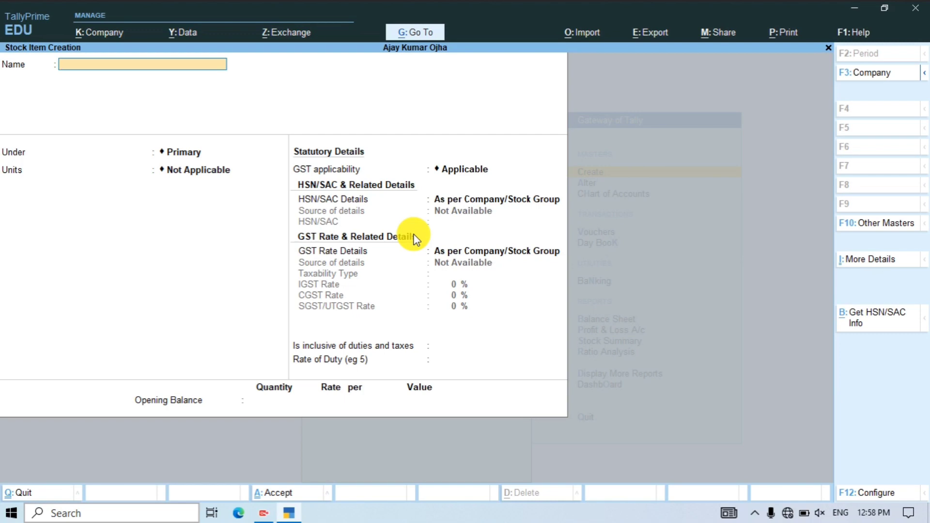
key("Escape")
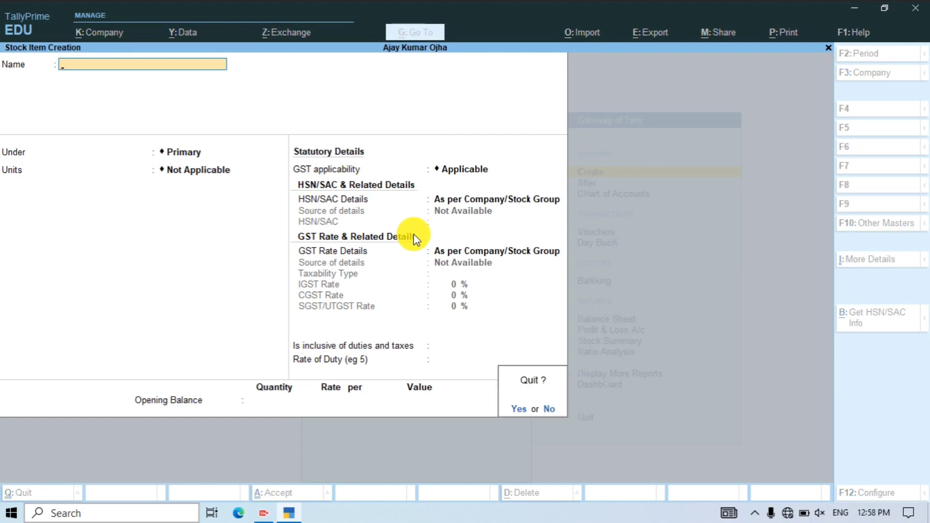
key("Return")
key("Escape")
key("Escape")
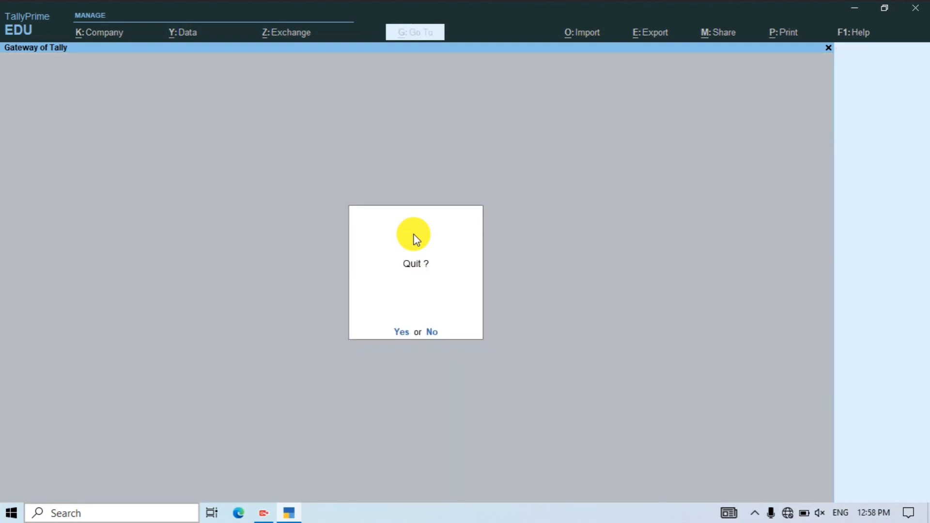
key("Escape")
Step: Open the stock item Oppo A5 2020 4/64 4g White for alteration
key("Down")
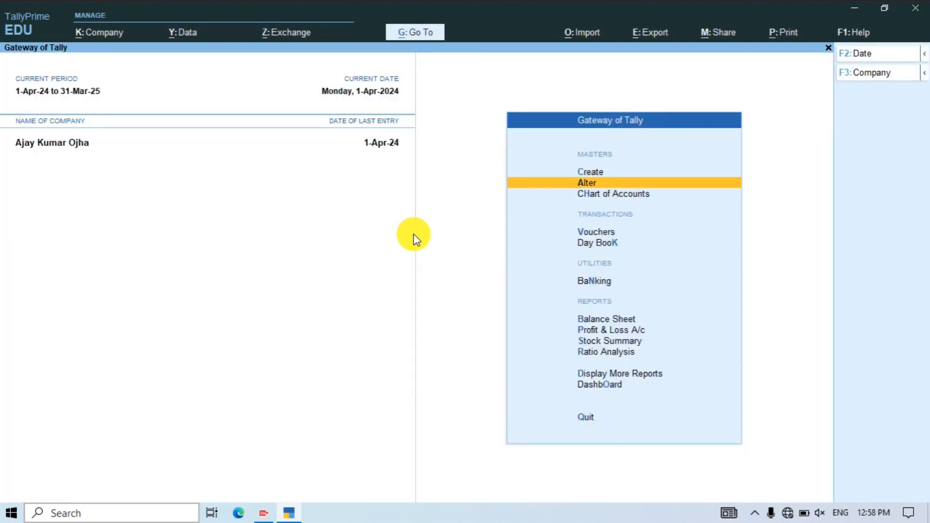
key("Return")
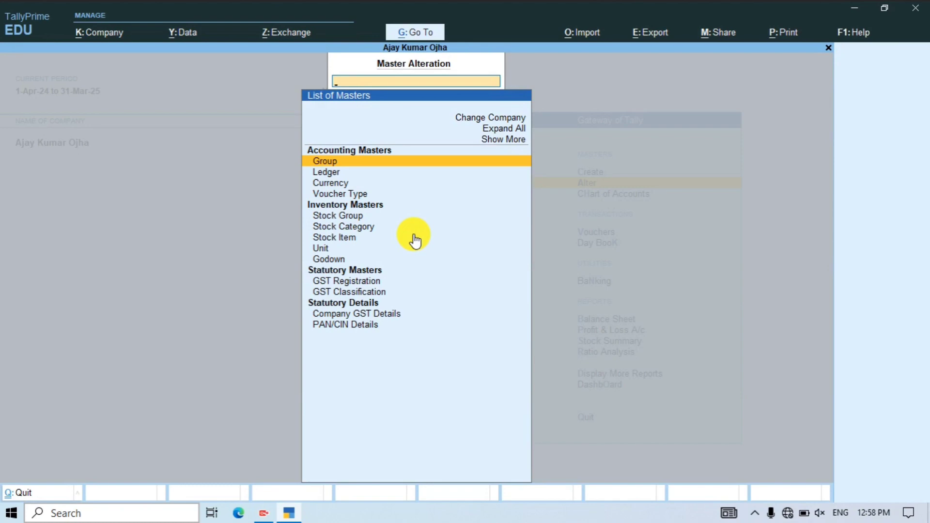
key("Down")
key("Down")
key("Down")
key("Down")
key("Down")
key("Down")
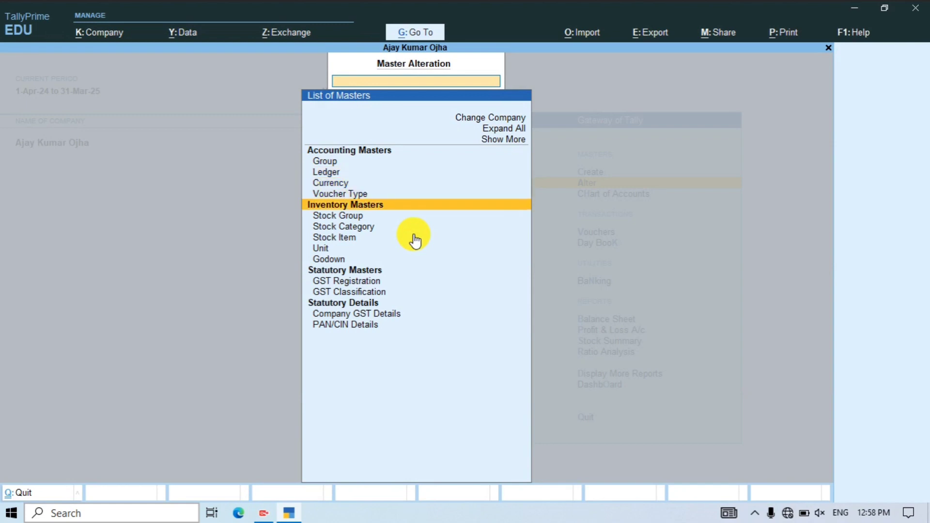
key("Down")
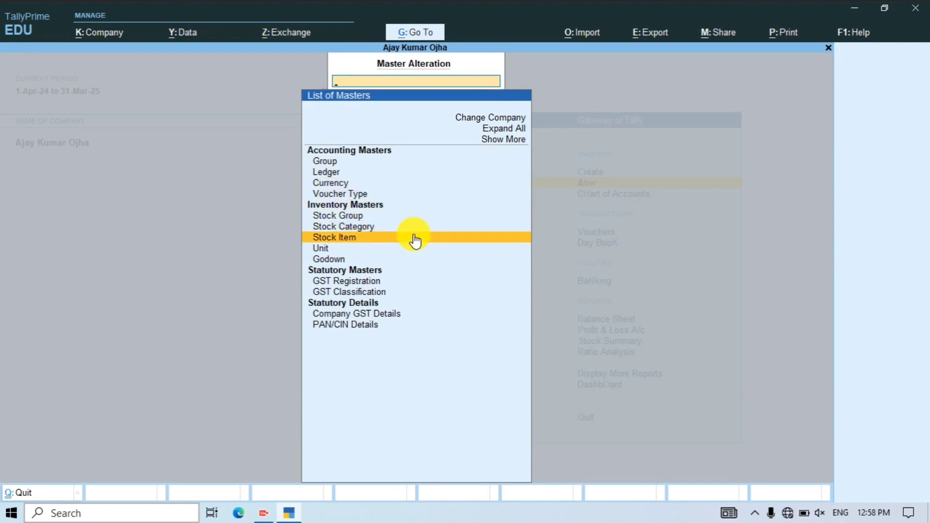
key("Return")
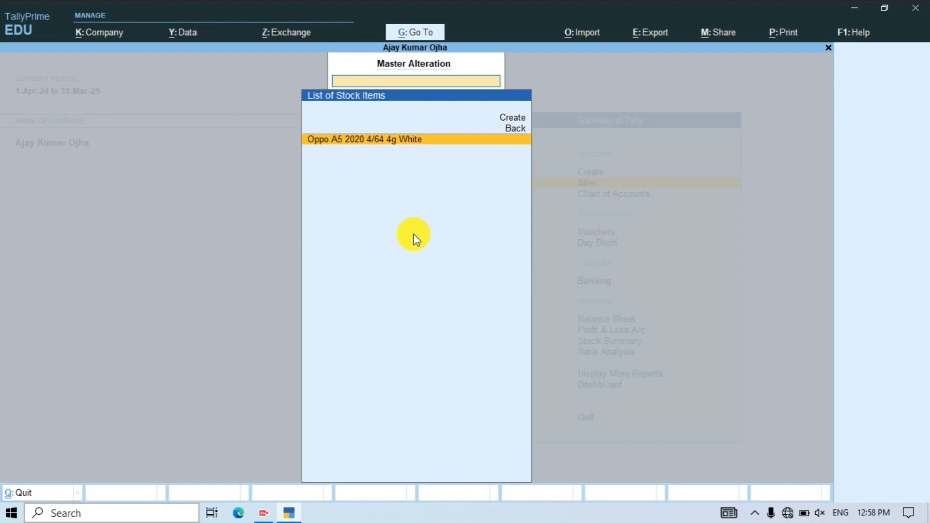
key("Return")
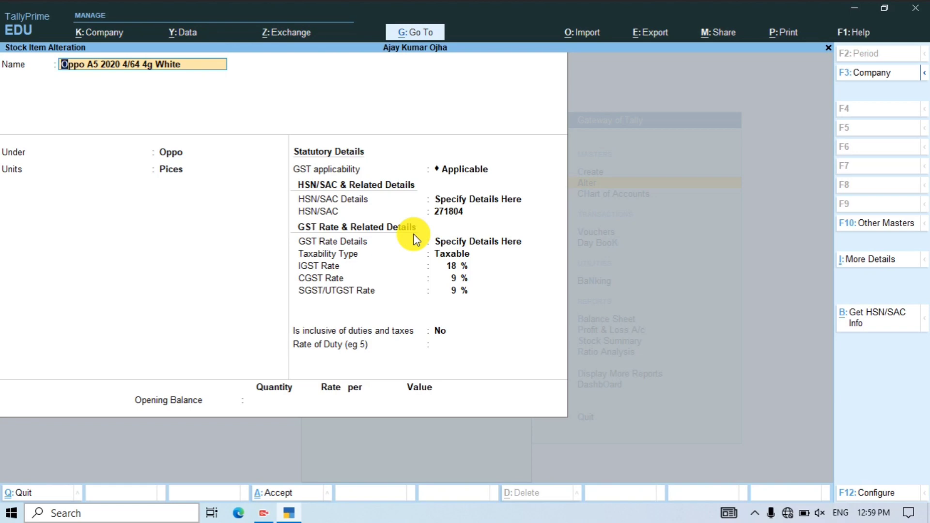
Step: Open the stock item configuration and set Show all configurations to Yes
key("F12")
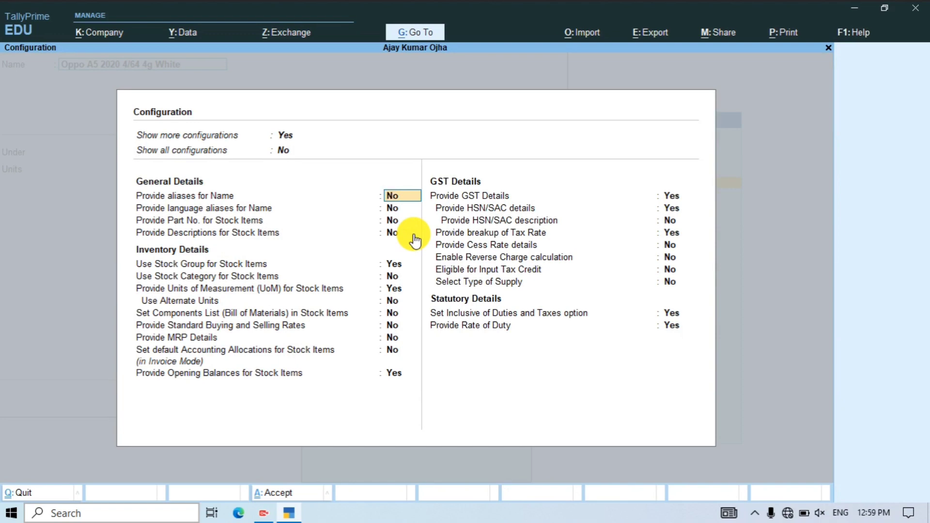
key("Up")
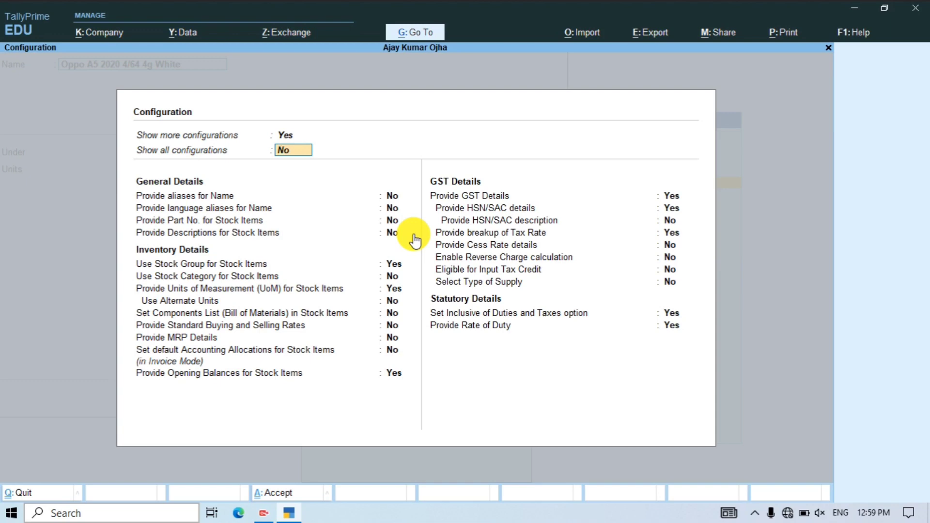
type("y")
key("Return")
Step: Set Provide Standard Buying and Selling Rates to Yes and save the stock item configuration
key("Return")
key("Return")
key("Return")
key("Return")
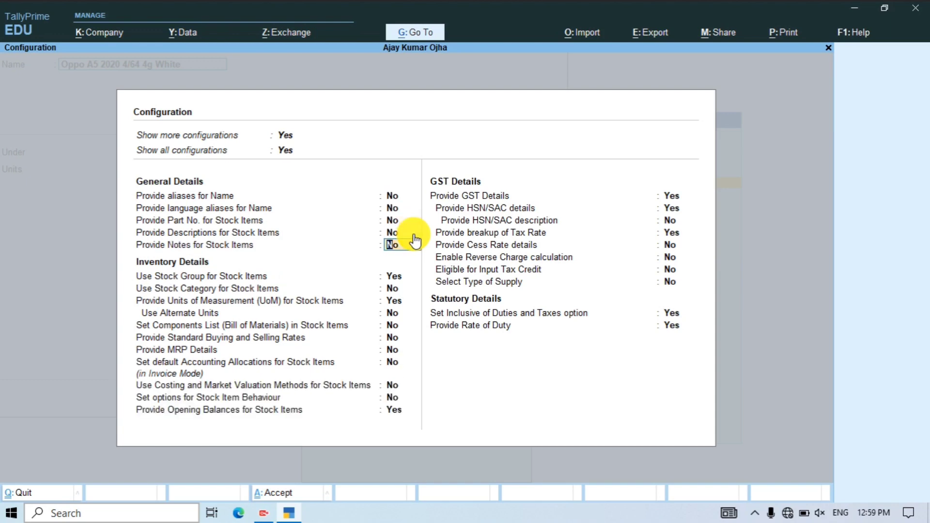
key("Return")
key("Return")
key("Return")
key("Return")
key("Return")
key("Return")
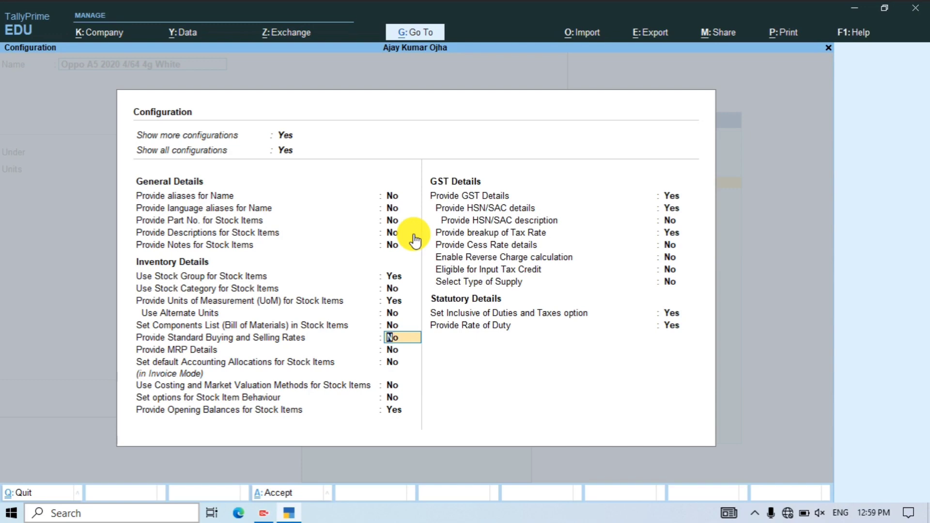
type("y")
key("Return")
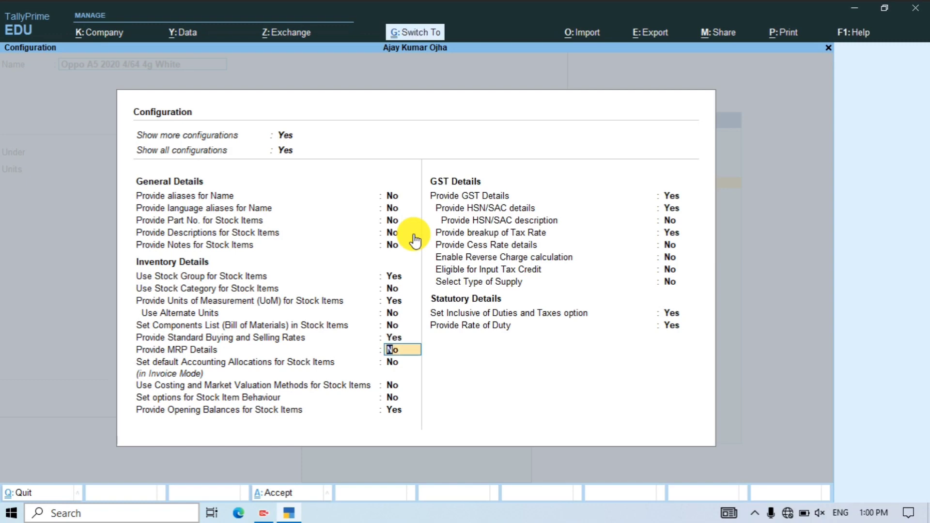
key("ctrl+a")
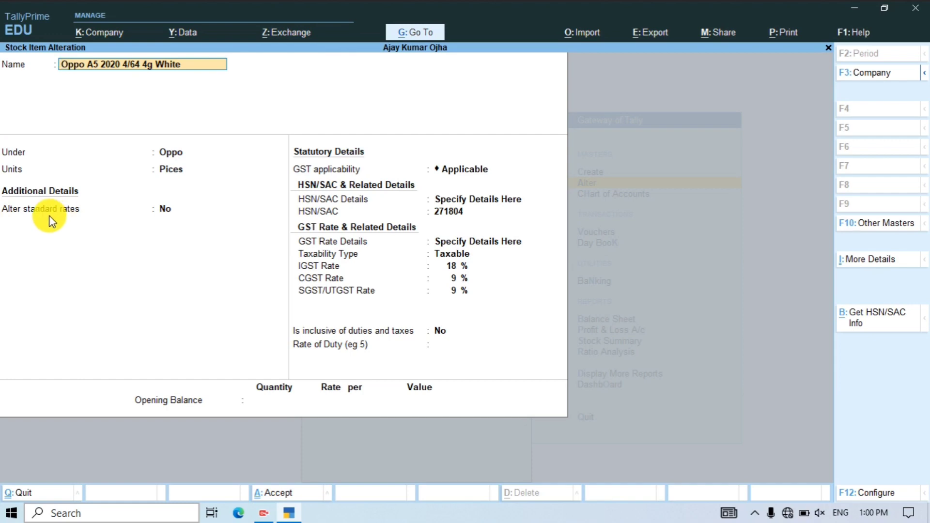
Step: Set Alter standard rates to Yes for the stock item to open its standard rates table
left_click(167, 215)
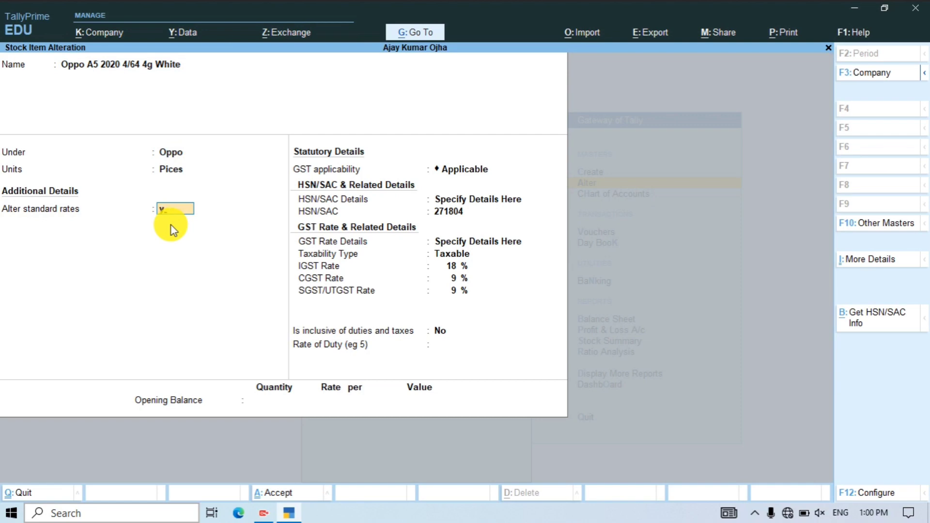
type("Y")
key("Return")
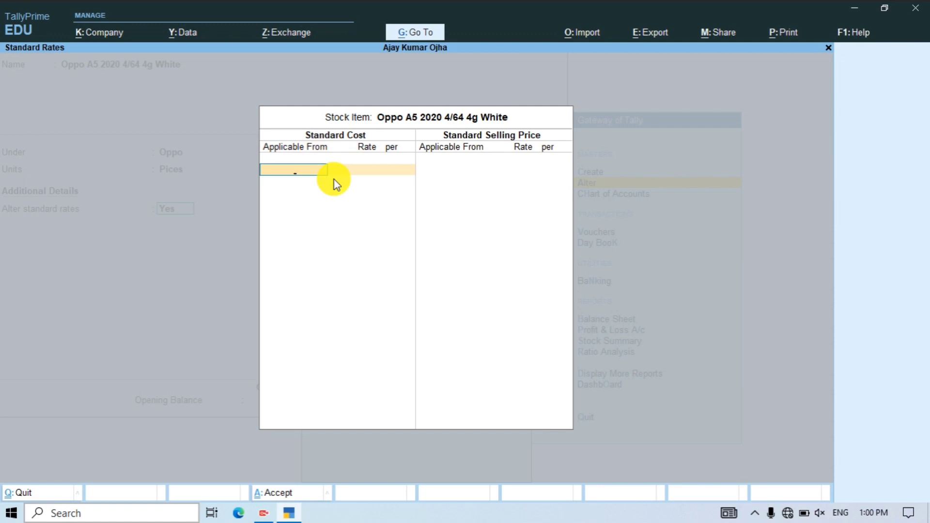
Step: Enter a standard cost of 10,000 per Pices, applicable from 1-Apr-24
type("0")
type("-04-2024")
key("Return")
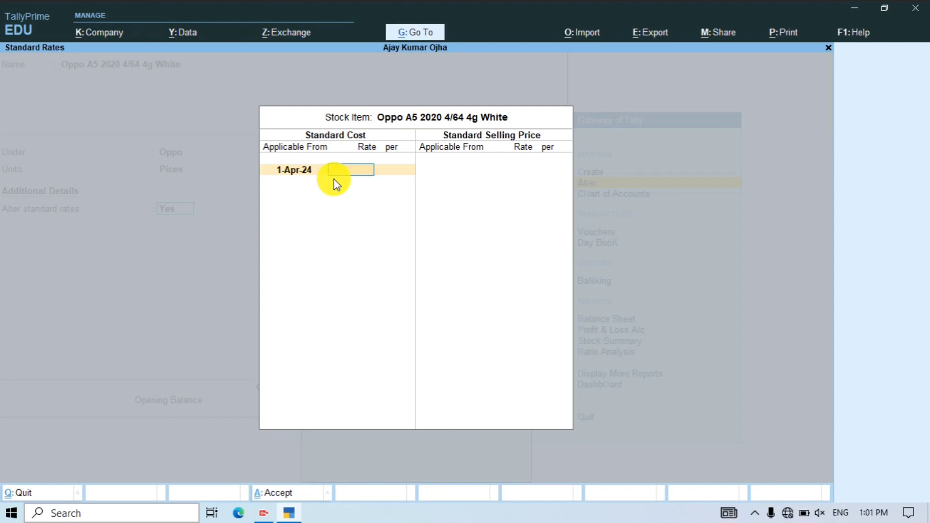
type("100000")
key("Return")
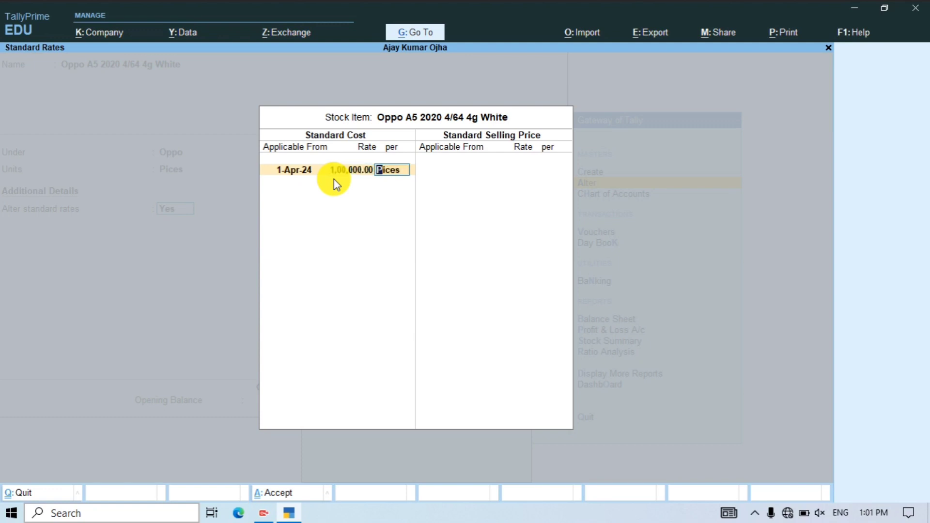
key("BackSpace")
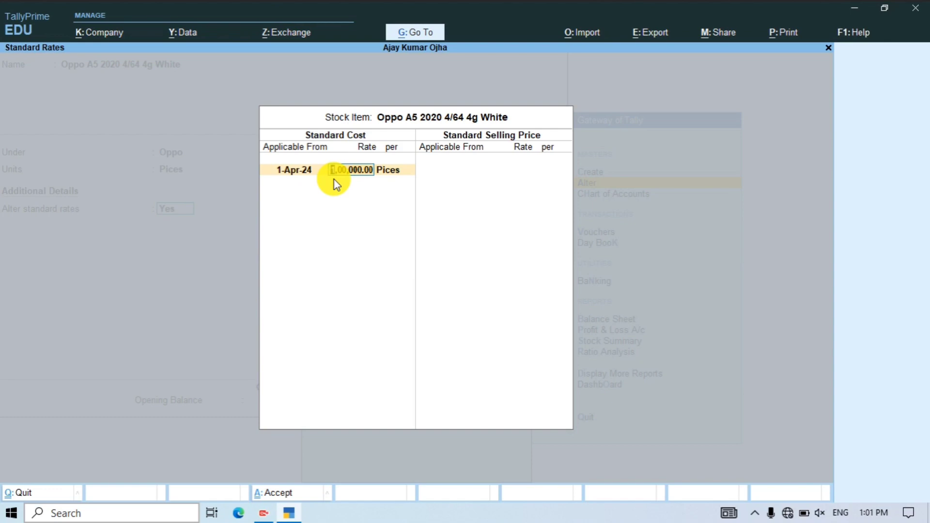
type("10,000")
key("Return")
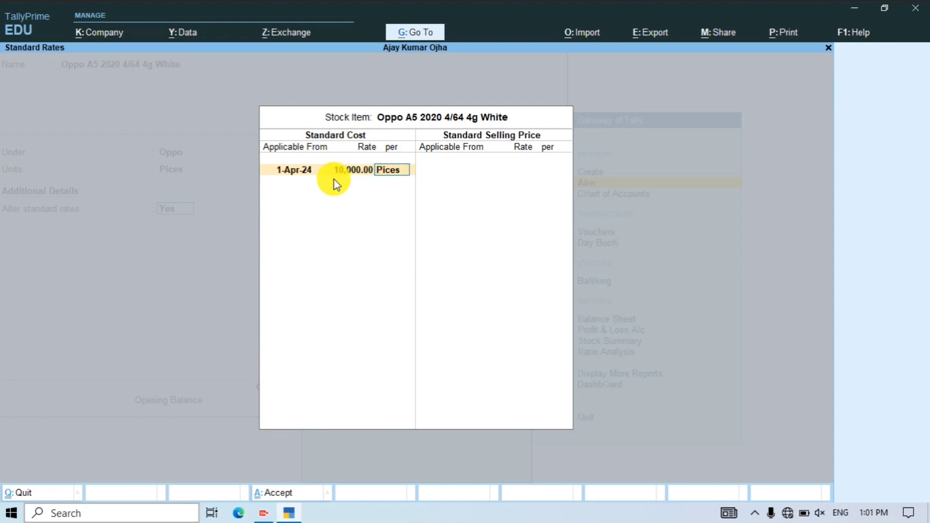
key("Return")
key("Return")
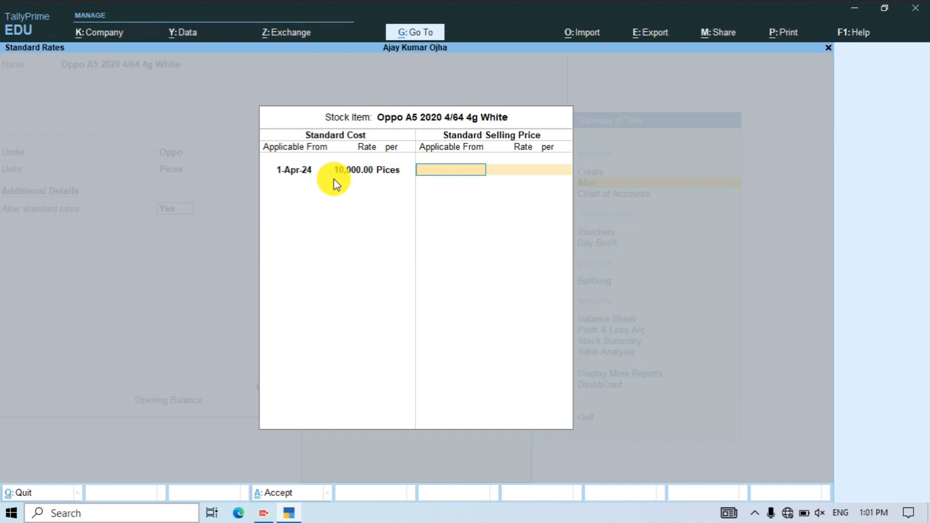
Step: Enter a standard selling price of 12,000 per Pices, applicable from 1-Apr-24, and finish the standard rates
type("01-04-2024")
key("Return")
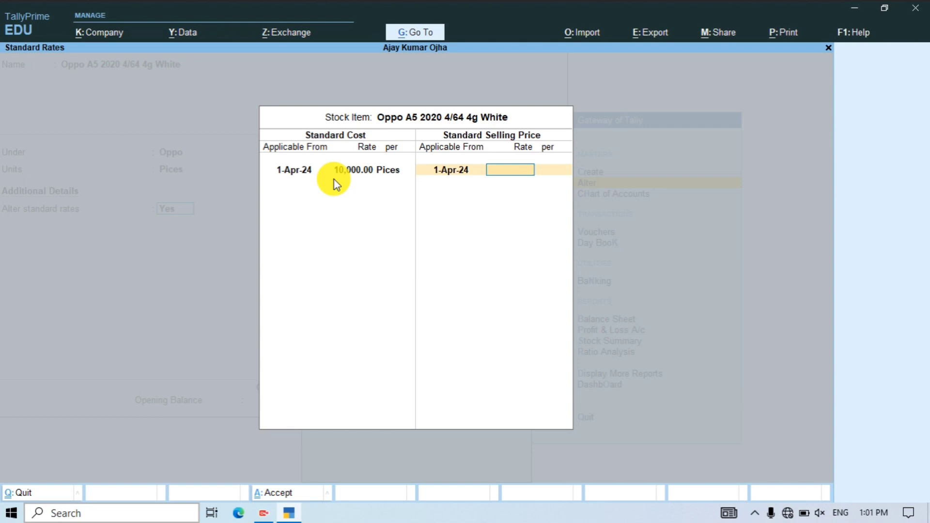
type("120000")
key("BackSpace")
type("0")
key("Return")
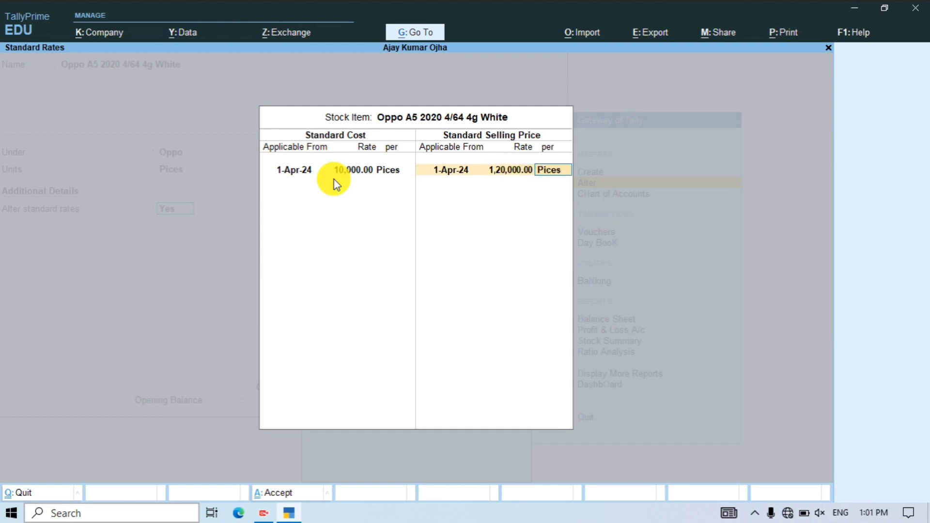
key("BackSpace")
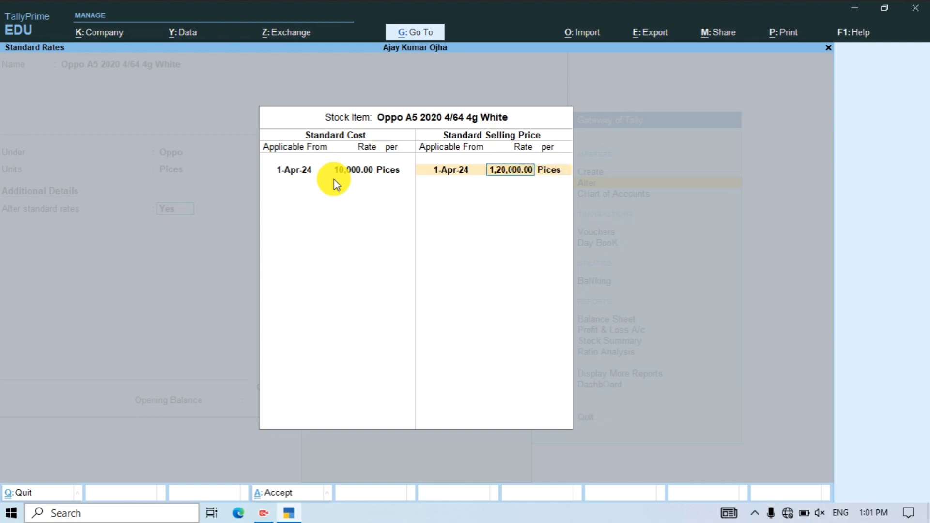
type("12000")
key("Return")
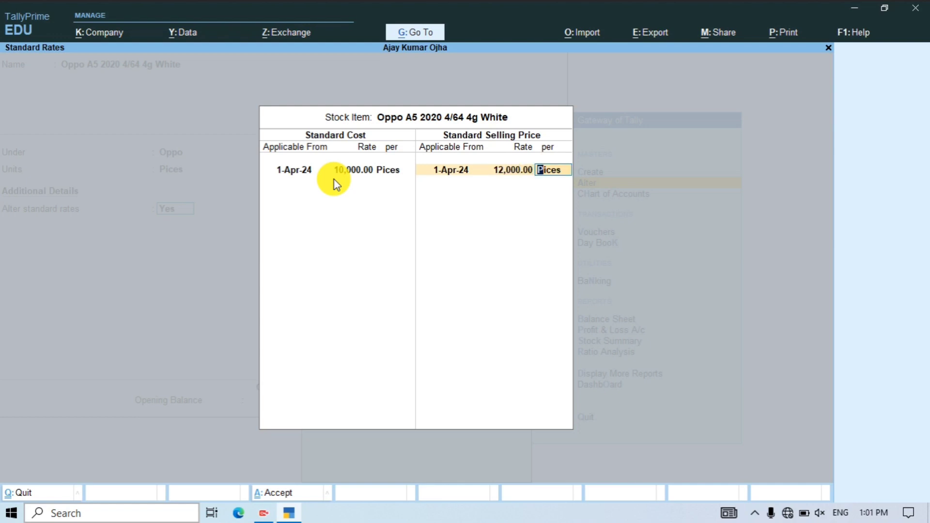
key("Return")
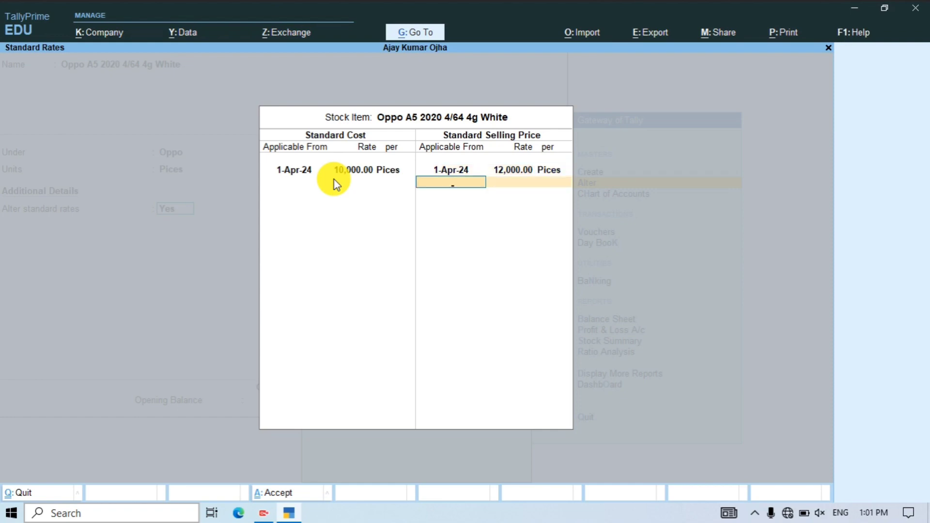
key("Return")
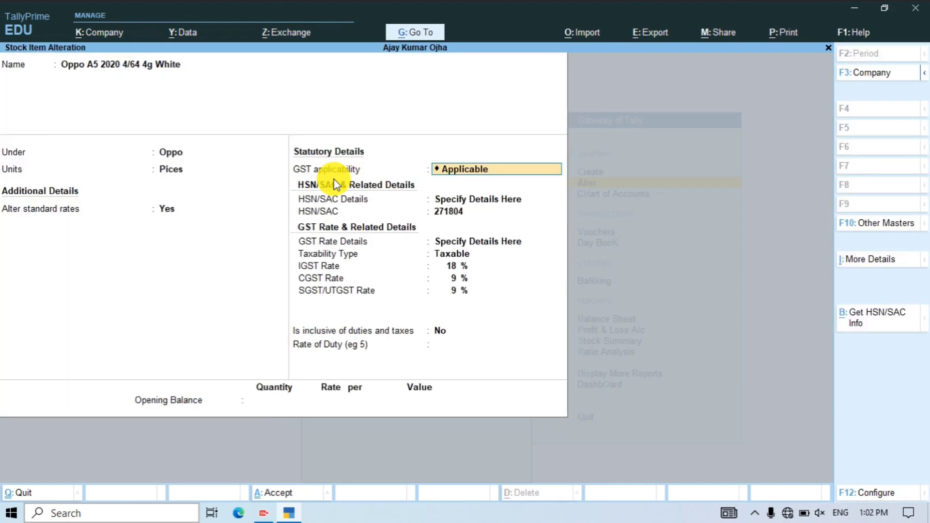
Step: Keep the existing GST details, leave the opening balance blank, and save the altered stock item
key("Return")
key("Return")
key("Return")
key("Return")
key("Return")
key("Return")
key("Return")
key("Return")
key("Return")
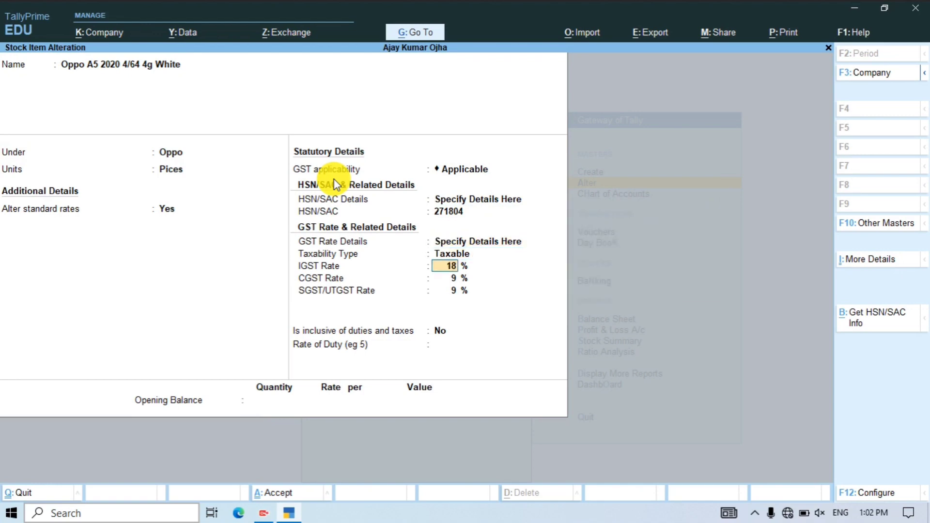
key("Return")
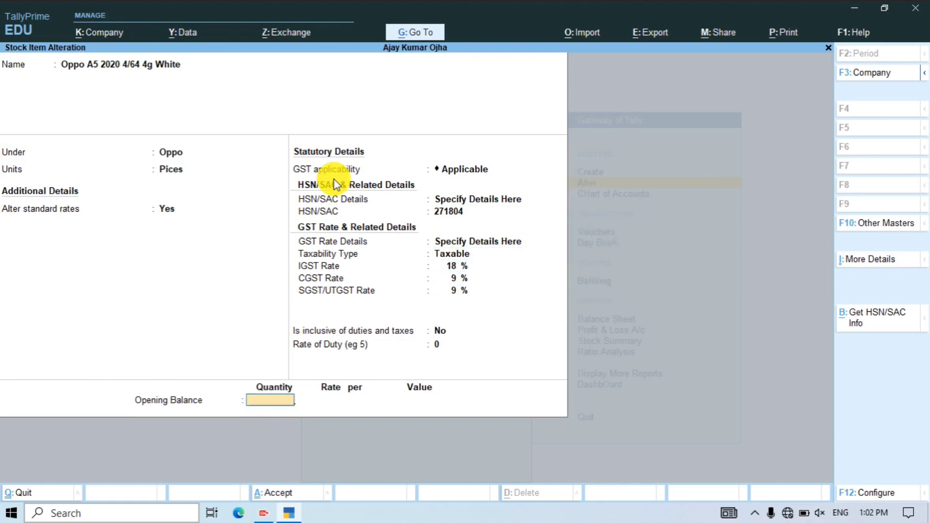
key("Return")
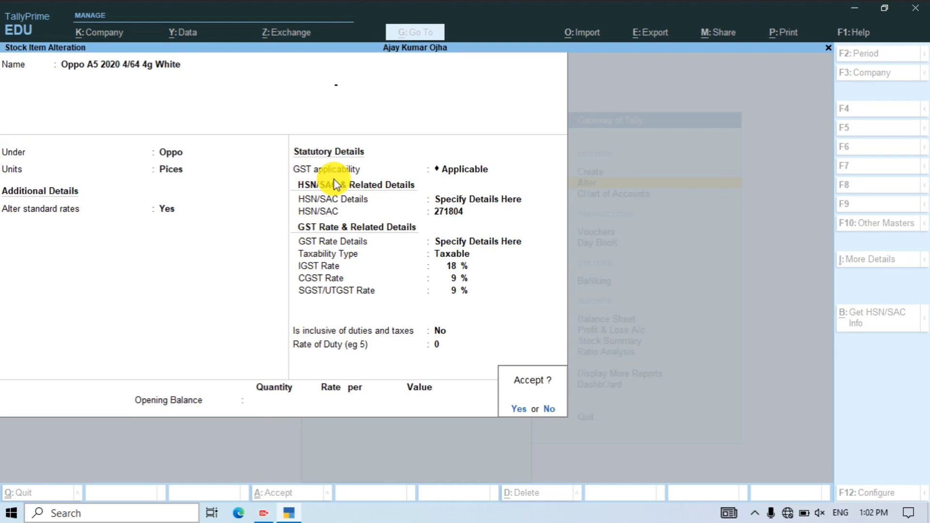
key("Return")
key("Escape")
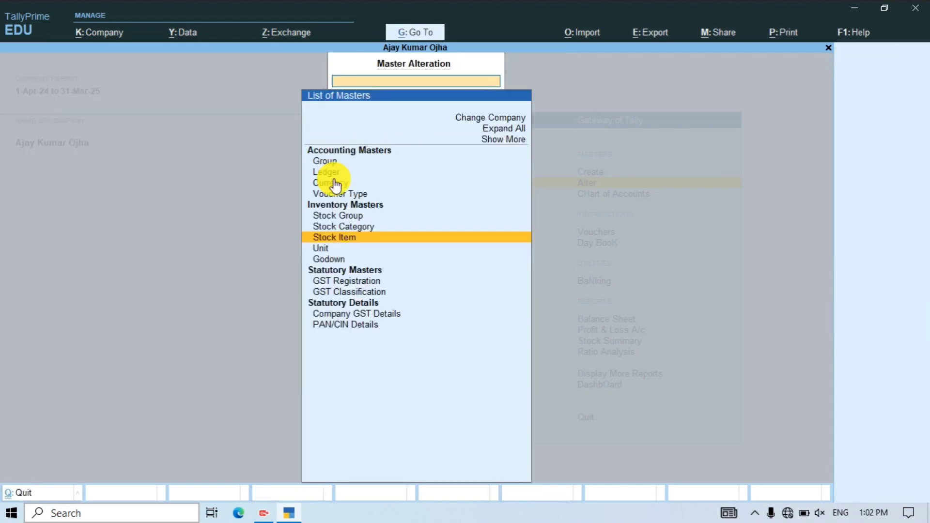
Step: Leave the master alteration and start a sales voucher dated 1-Apr-24 with Cash as the party account
key("Escape")
key("Up")
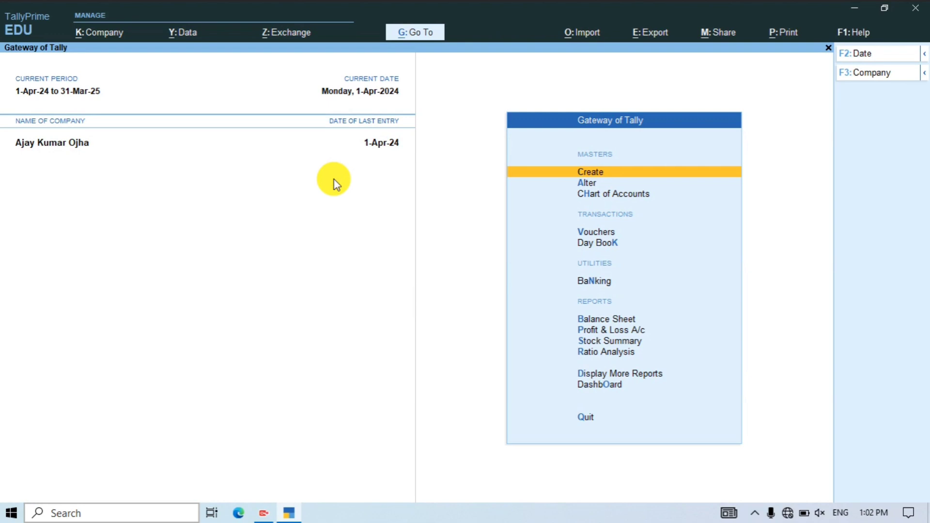
key("v")
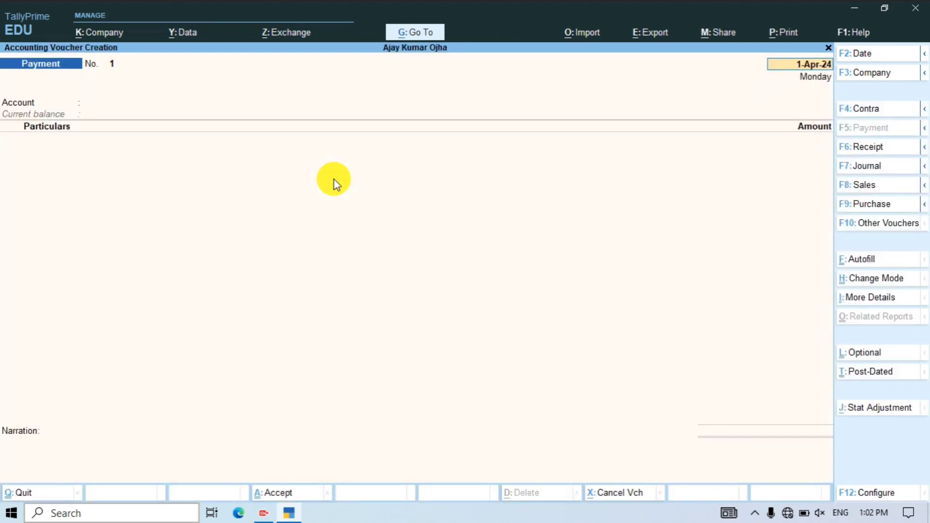
key("F8")
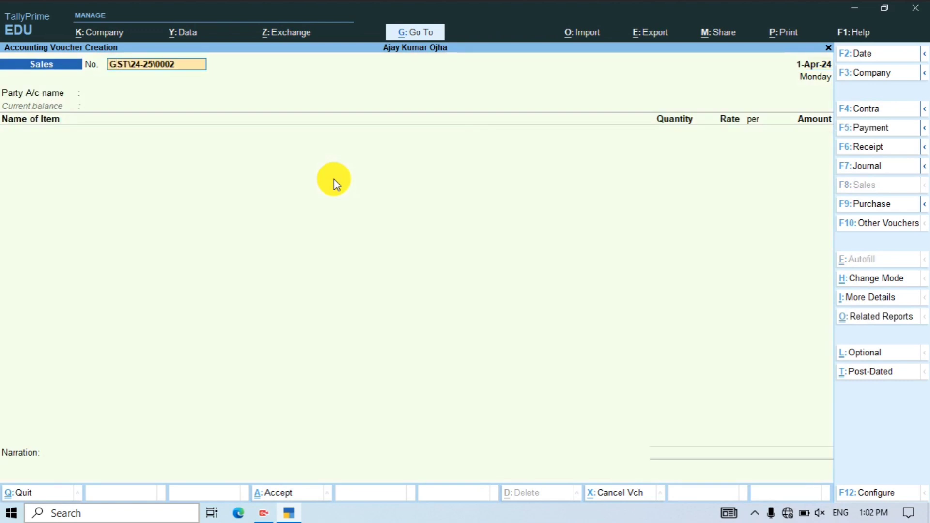
key("Return")
key("Return")
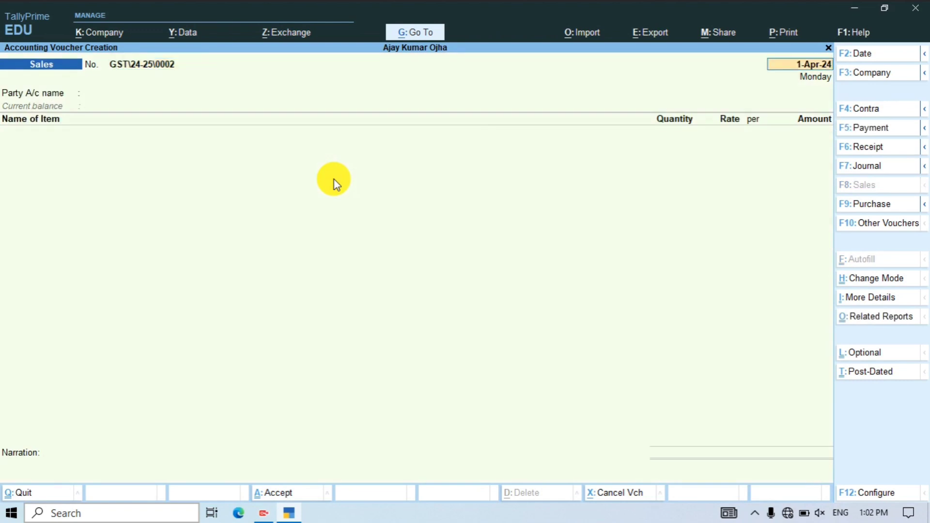
type("C")
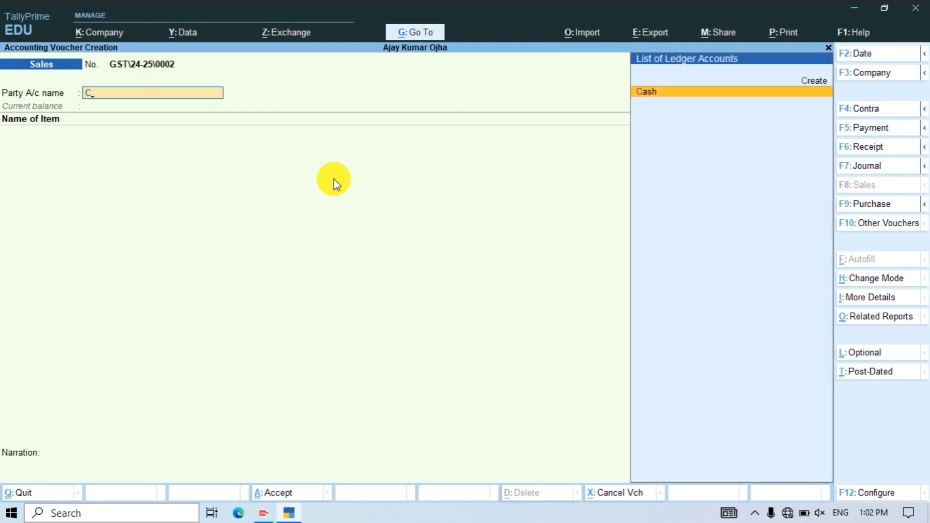
key("Return")
Step: Add 1 Pices of Oppo A5 2020 4/64 4g White at the prefilled 12,000 rate, allocated to the Sale Mobile Oppo ledger
type("O")
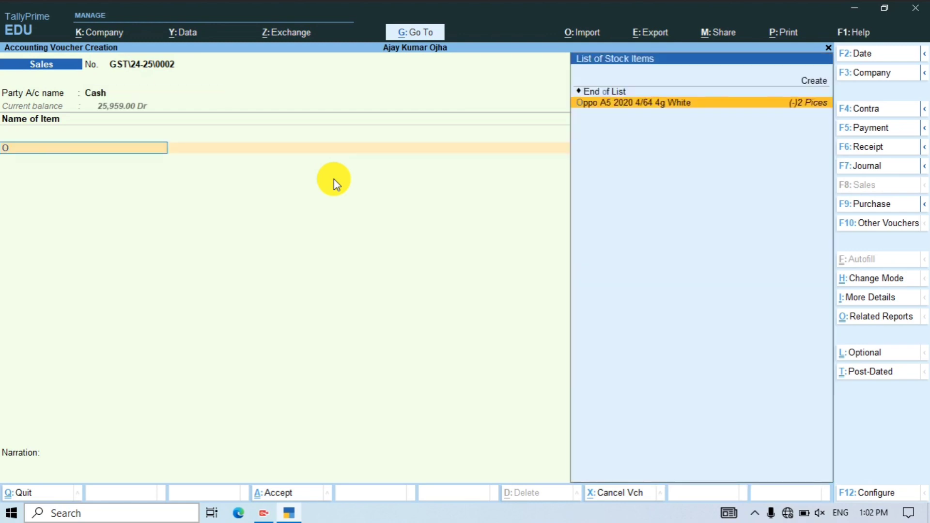
key("Return")
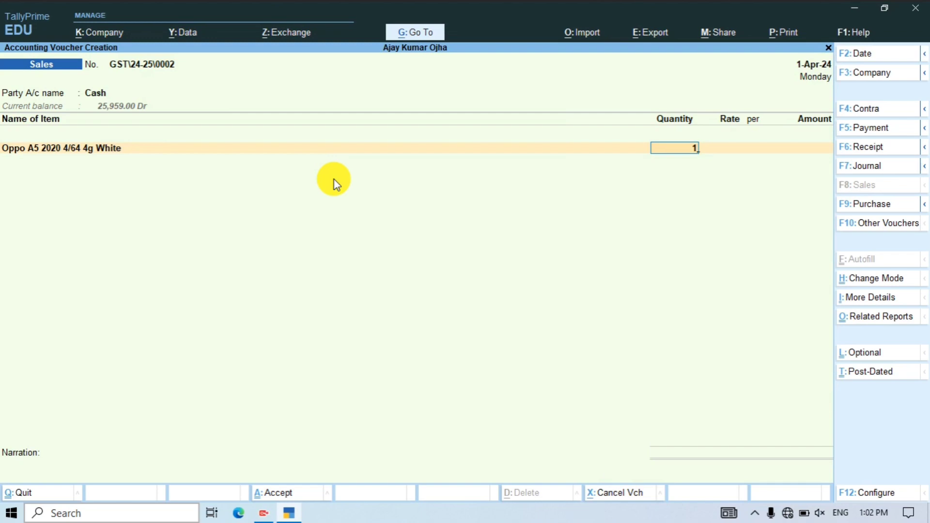
key("Return")
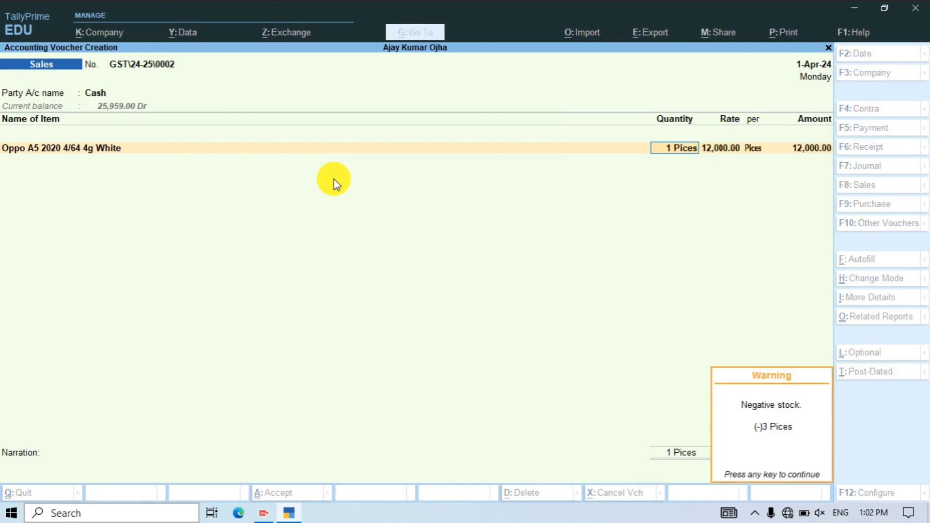
key("Return")
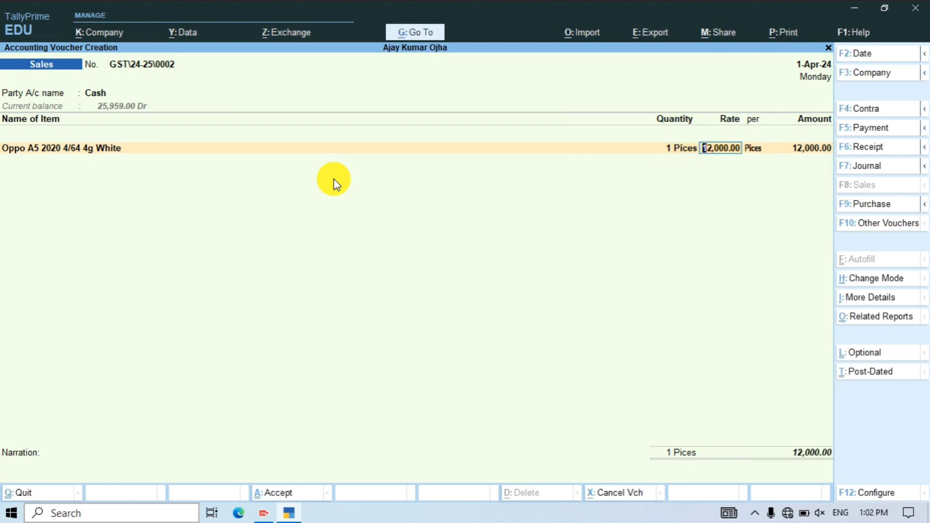
key("Return")
key("Return")
key("Return")
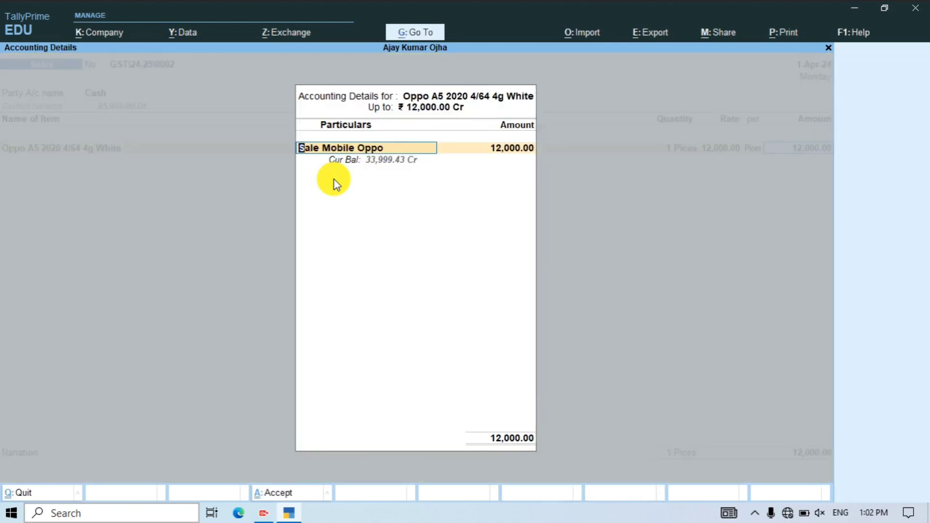
key("Return")
key("Return")
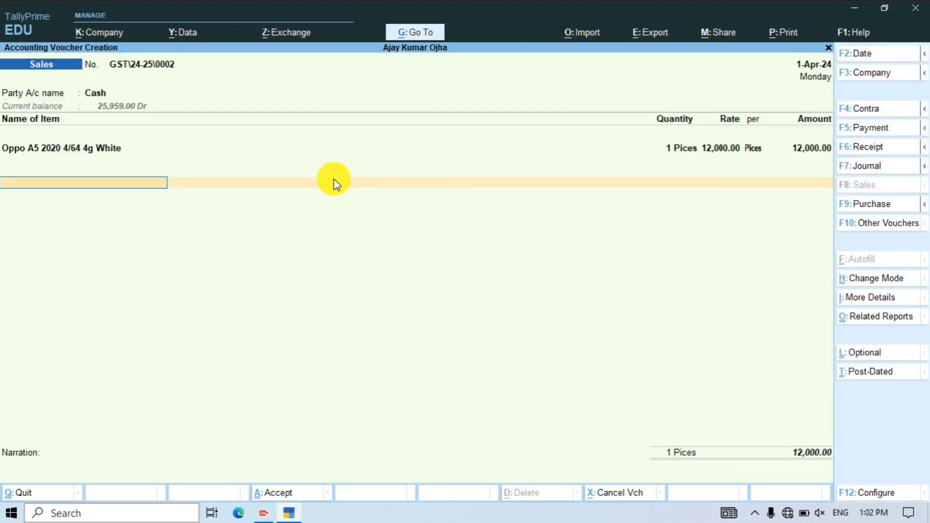
Step: Add the CGST and SGST ledgers below the sales item, using their automatically calculated amounts
type("Cg")
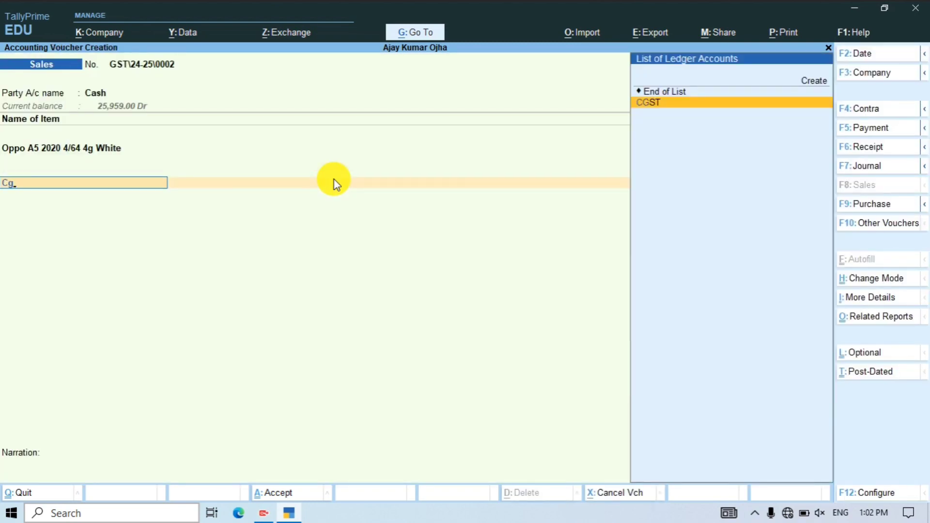
key("Return")
key("Return")
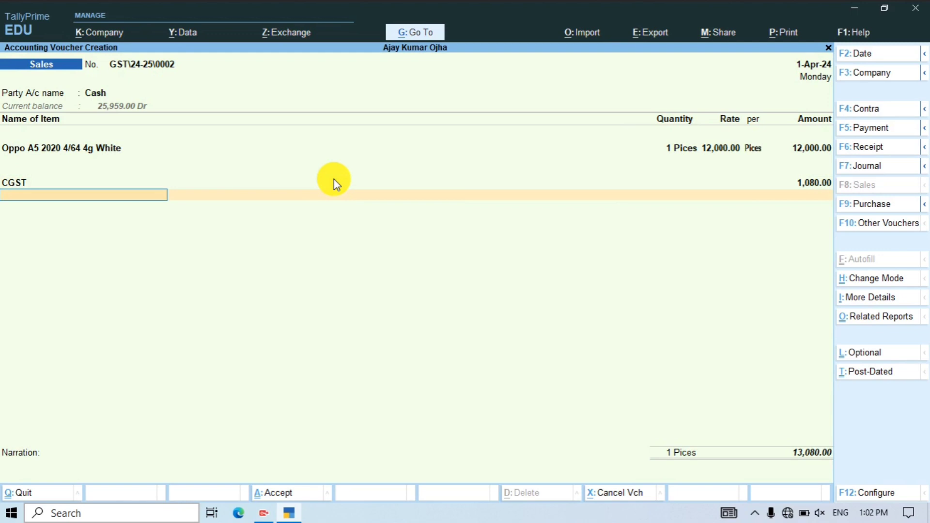
type("S")
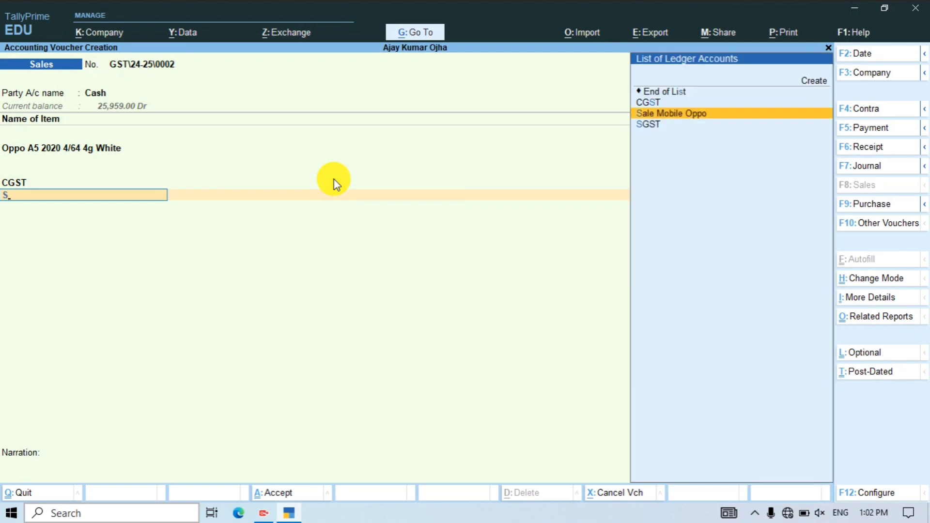
key("Down")
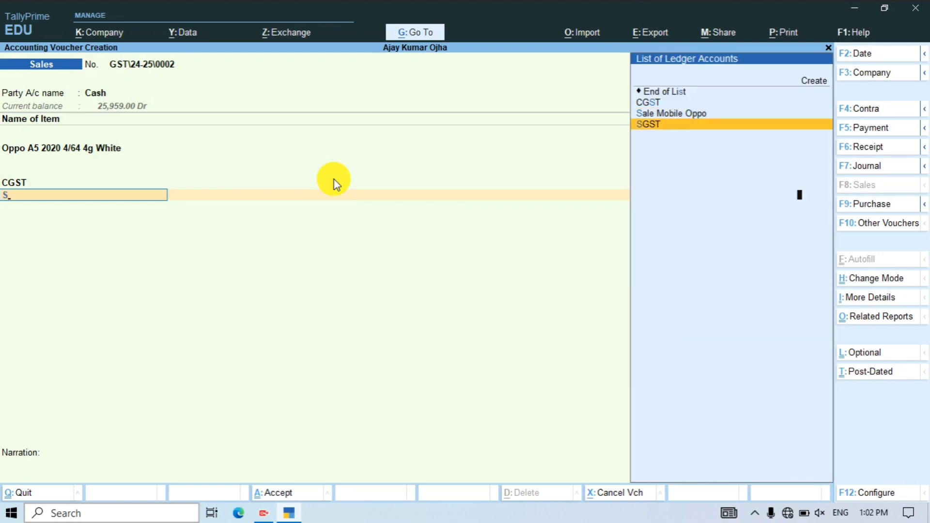
key("Return")
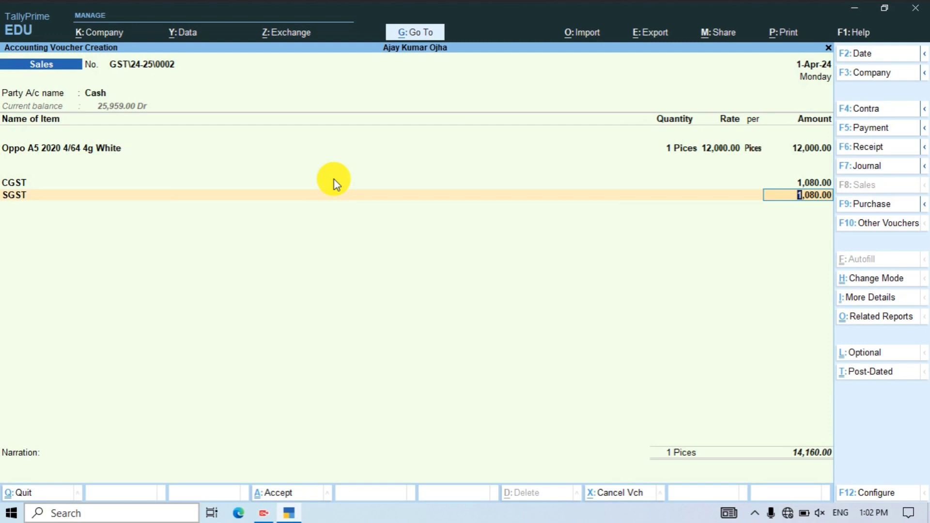